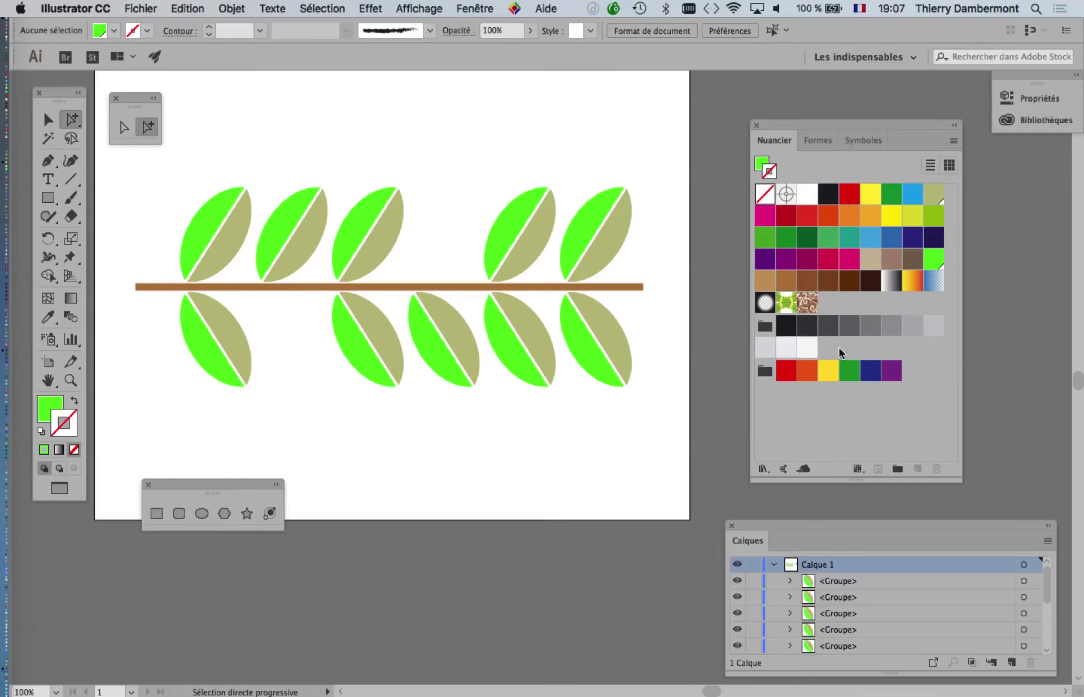
Zoom out and pan to show the black leaf, then bring up the Brushes (Formes) list
{"action": "scroll", "coordinate": [619, 322], "scroll_direction": "down", "scroll_amount": 1}
{"action": "mouse_move", "coordinate": [504, 283]}
{"action": "left_mouse_down"}
{"action": "mouse_move", "coordinate": [358, 286]}
{"action": "mouse_move", "coordinate": [357, 298]}
{"action": "left_mouse_up"}
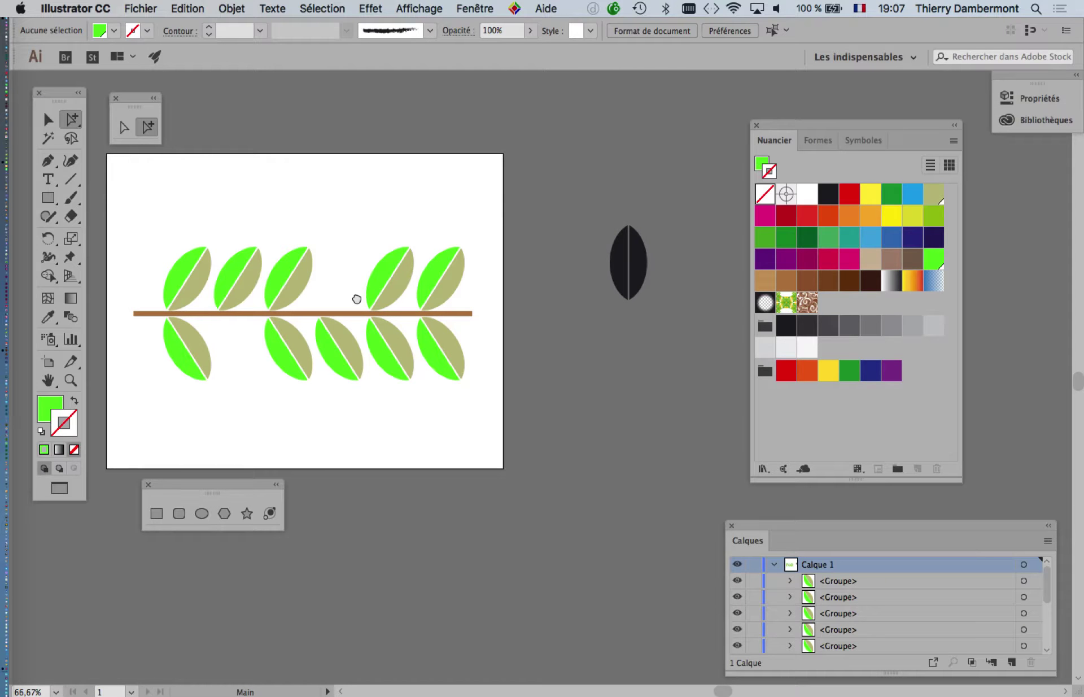
{"action": "left_click", "coordinate": [819, 141]}
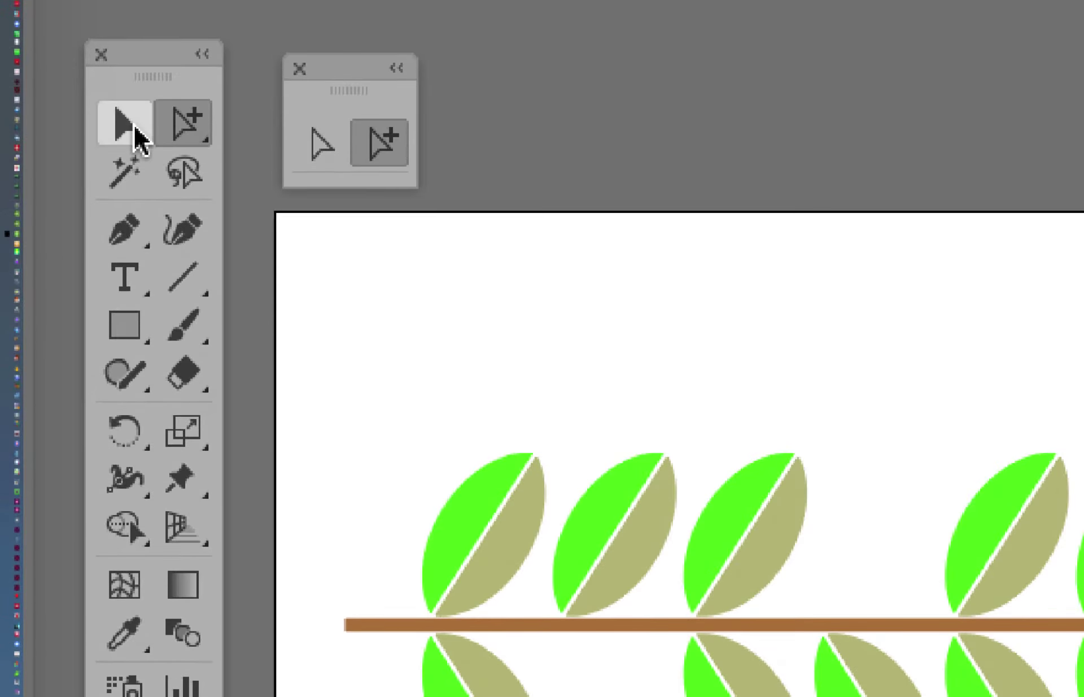
{"action": "left_click", "coordinate": [136, 136]}
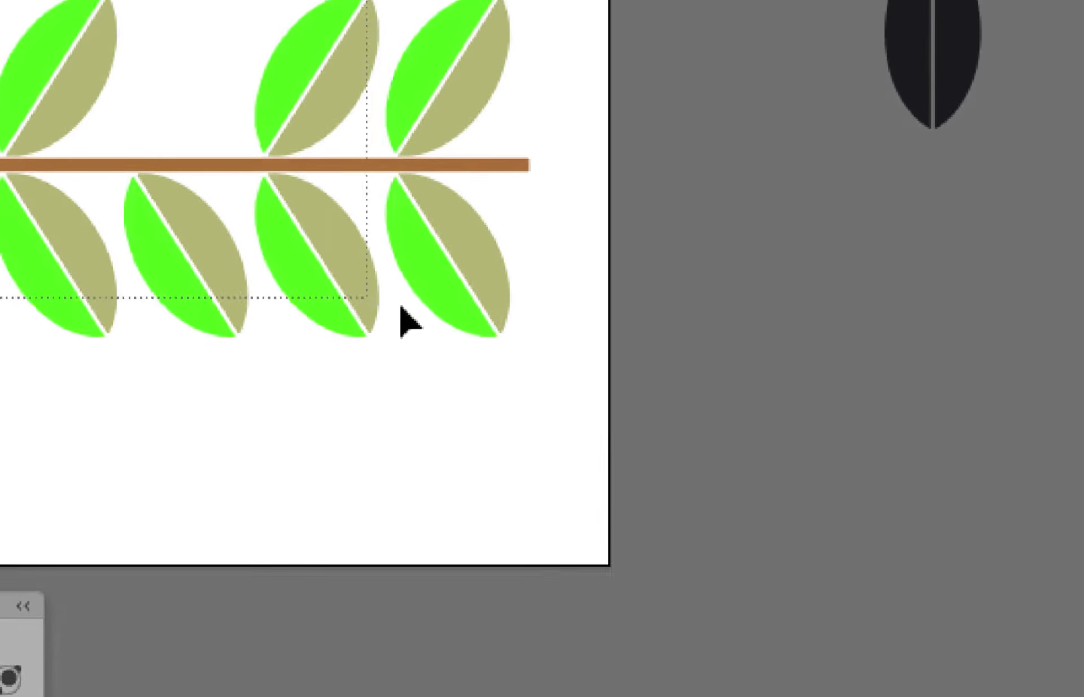
Marquee-select the whole leafy branch and drag it into the Brushes panel as a new brush
{"action": "left_click_drag", "start_coordinate": [276, 271], "coordinate": [442, 339]}
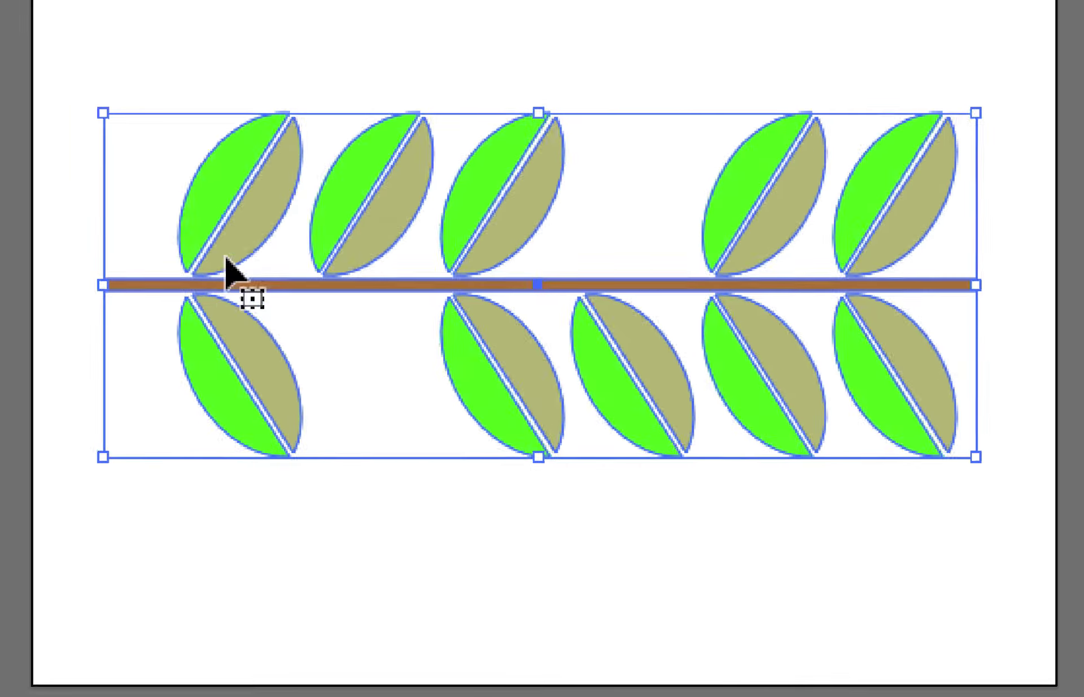
{"action": "left_click_drag", "start_coordinate": [226, 259], "coordinate": [686, 270]}
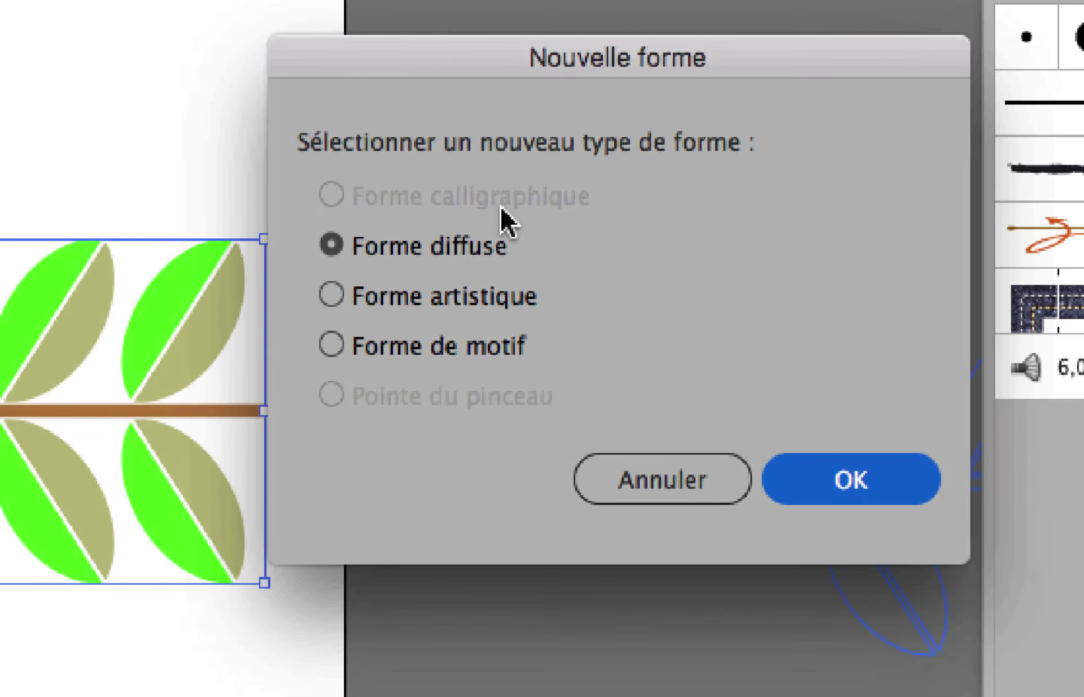
Choose Forme artistique as the brush type and move its options dialog aside
{"action": "left_click", "coordinate": [446, 298]}
{"action": "left_click", "coordinate": [432, 347]}
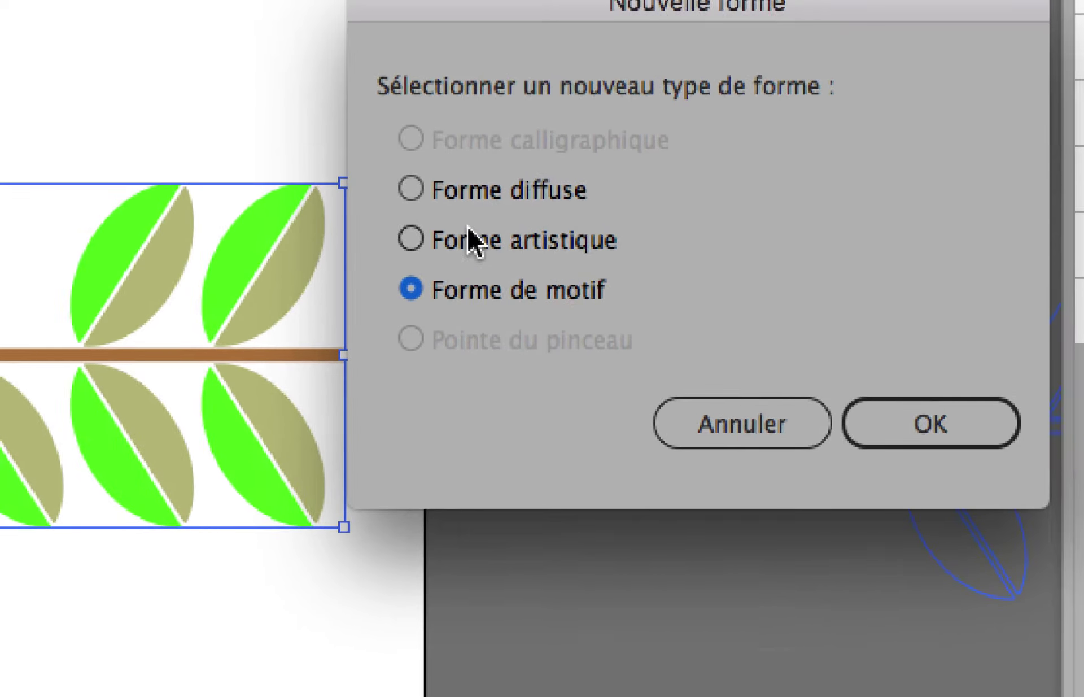
{"action": "left_click", "coordinate": [454, 197]}
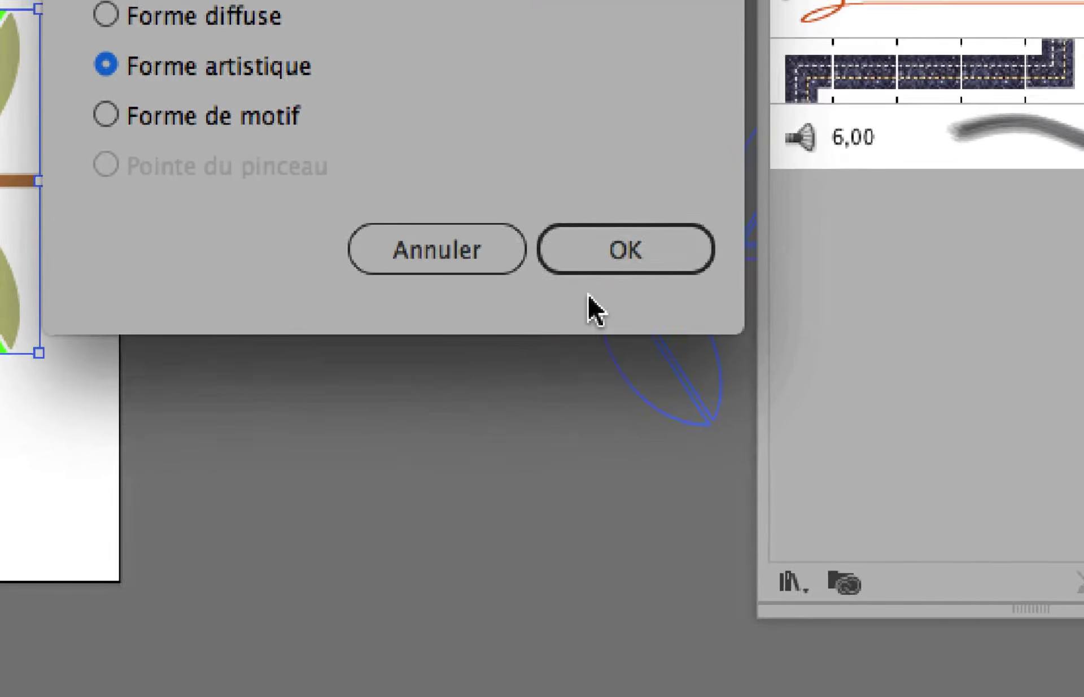
{"action": "left_click", "coordinate": [598, 282]}
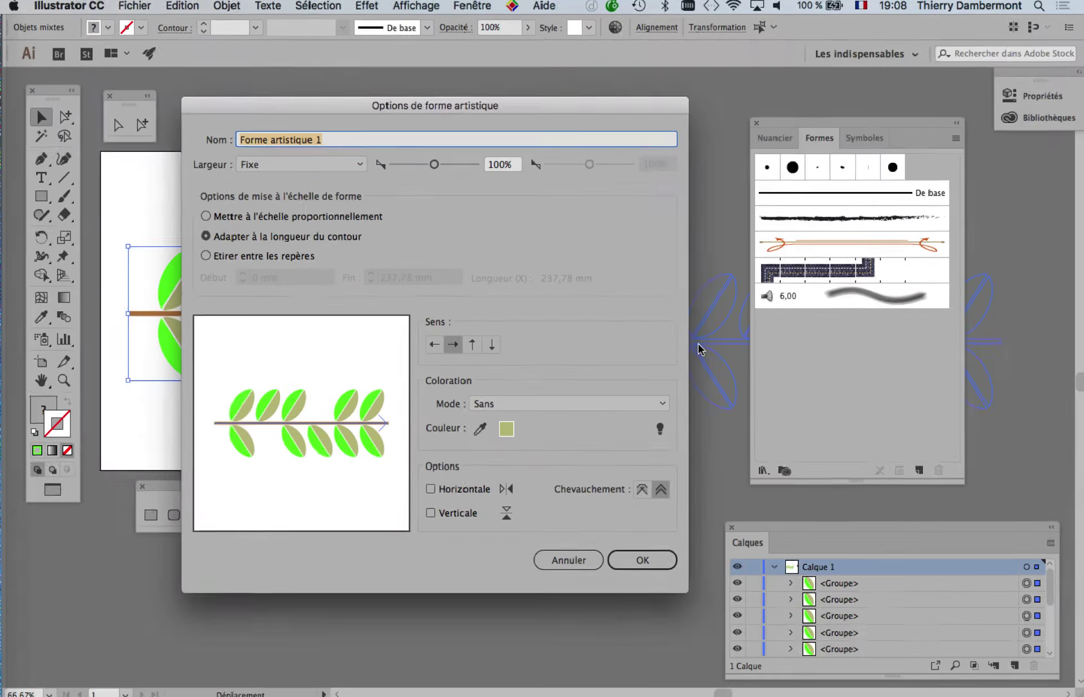
{"action": "left_click_drag", "start_coordinate": [291, 117], "coordinate": [804, 415]}
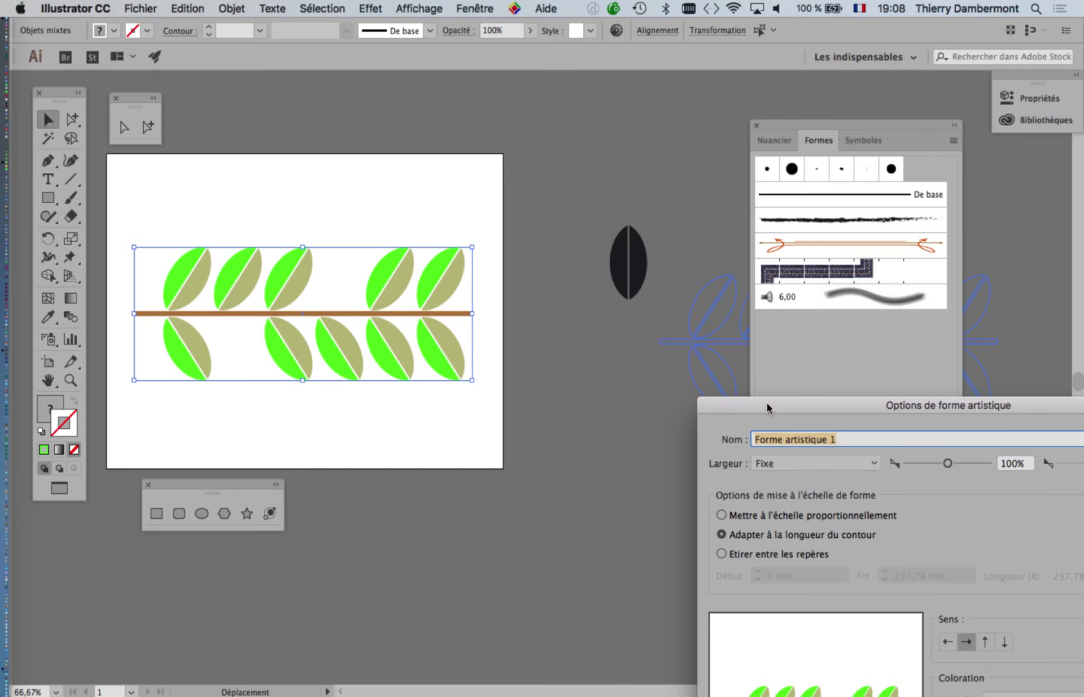
Move the Options de forme artistique dialog back to the centre of the screen
{"action": "mouse_move", "coordinate": [767, 407]}
{"action": "left_mouse_down"}
{"action": "mouse_move", "coordinate": [476, 133]}
{"action": "mouse_move", "coordinate": [485, 106]}
{"action": "left_mouse_up"}
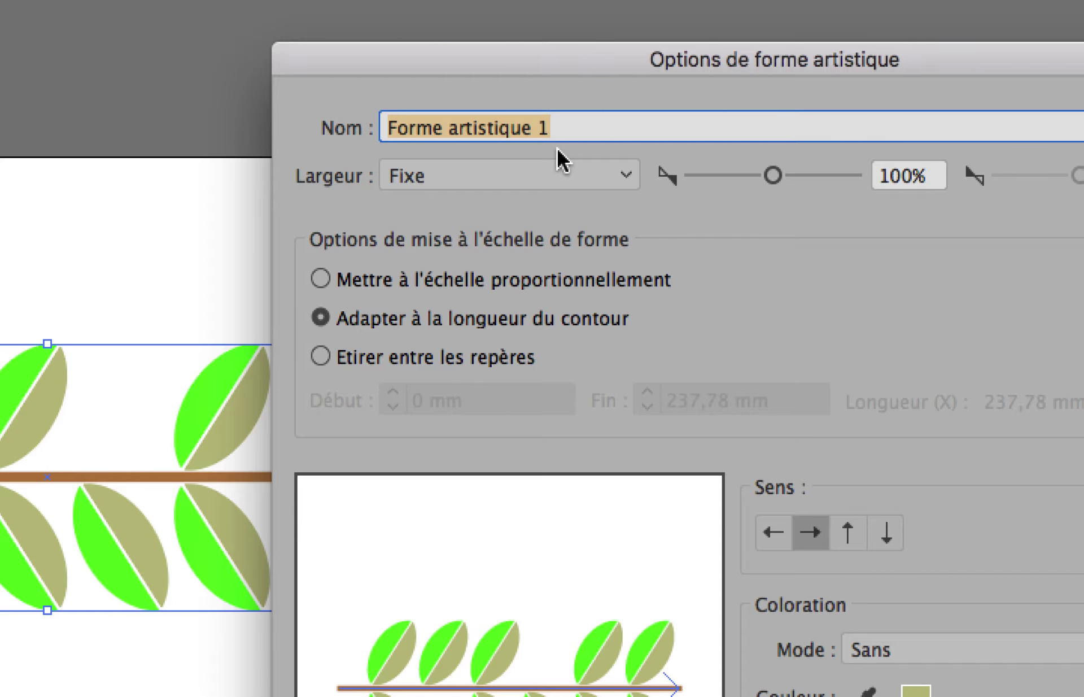
Name the art brush 'branche 1' and confirm it into the Brushes panel
{"action": "type", "text": "b"}
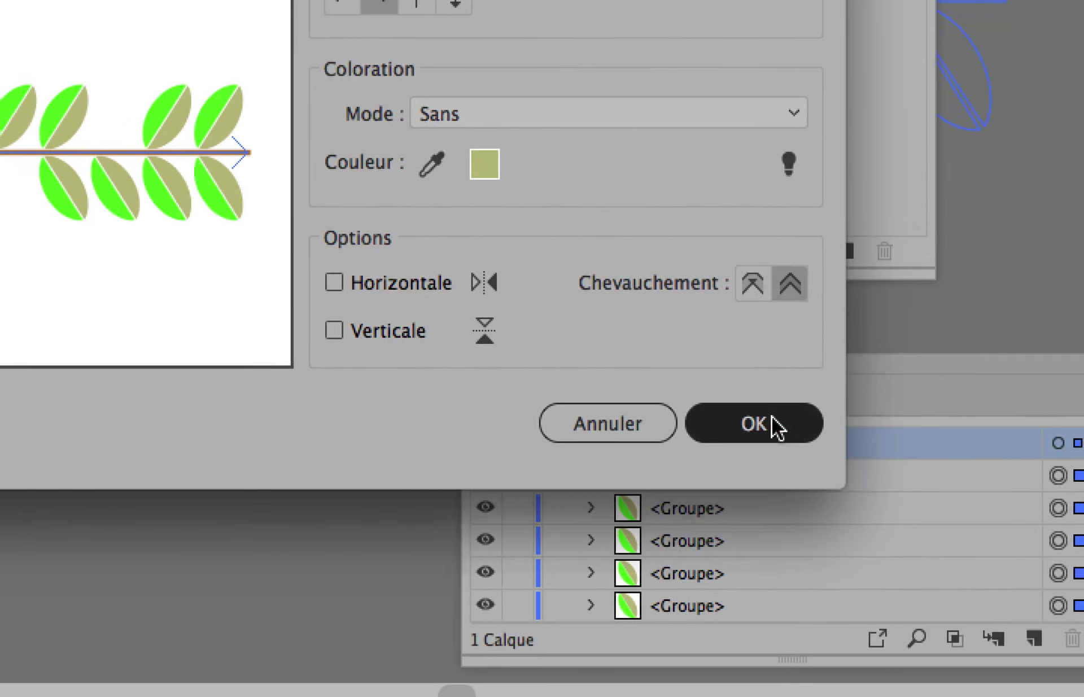
{"action": "left_click", "coordinate": [870, 657]}
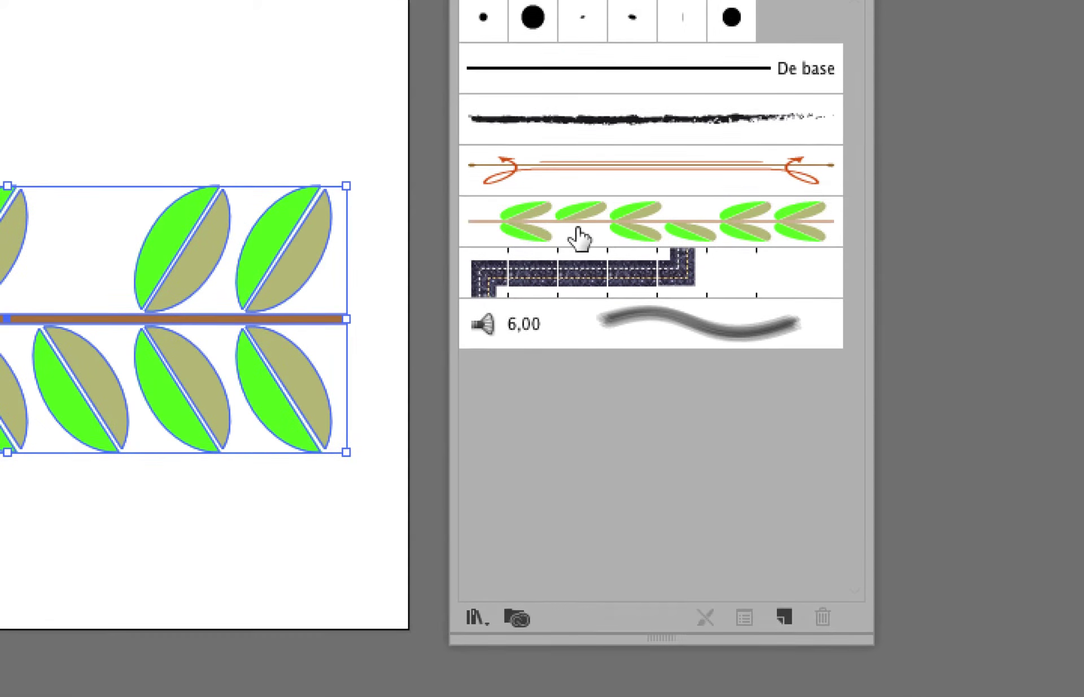
Test the branche 1 brush on the branch and undo it, then float the brushes panel and select the black leaf
{"action": "left_click", "coordinate": [704, 188]}
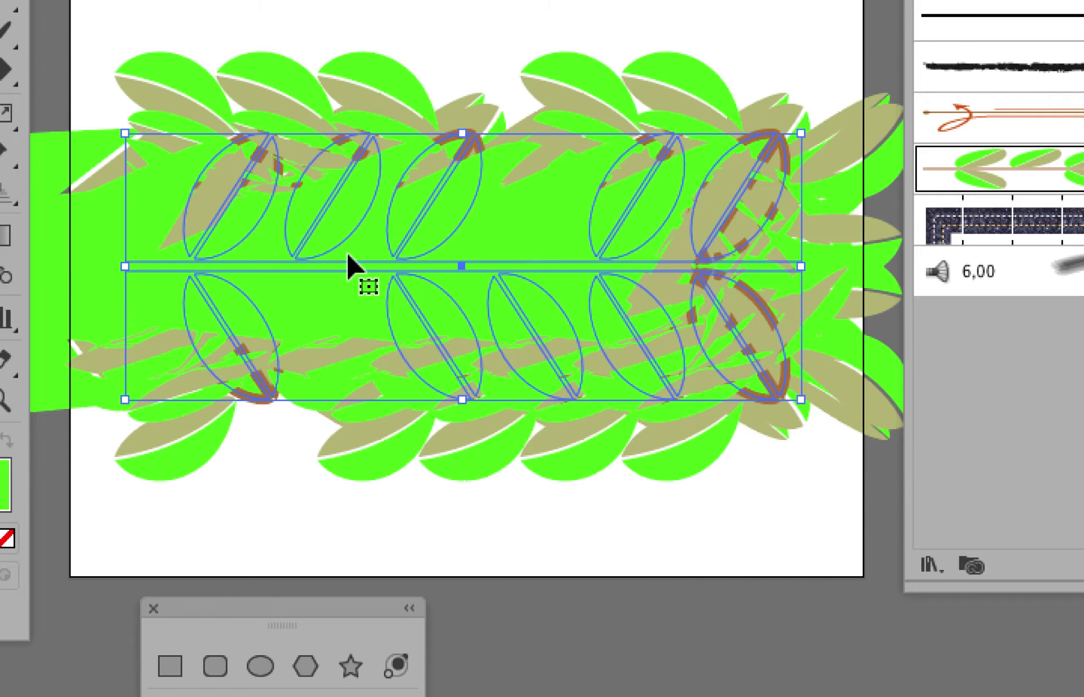
{"action": "key", "text": "slash"}
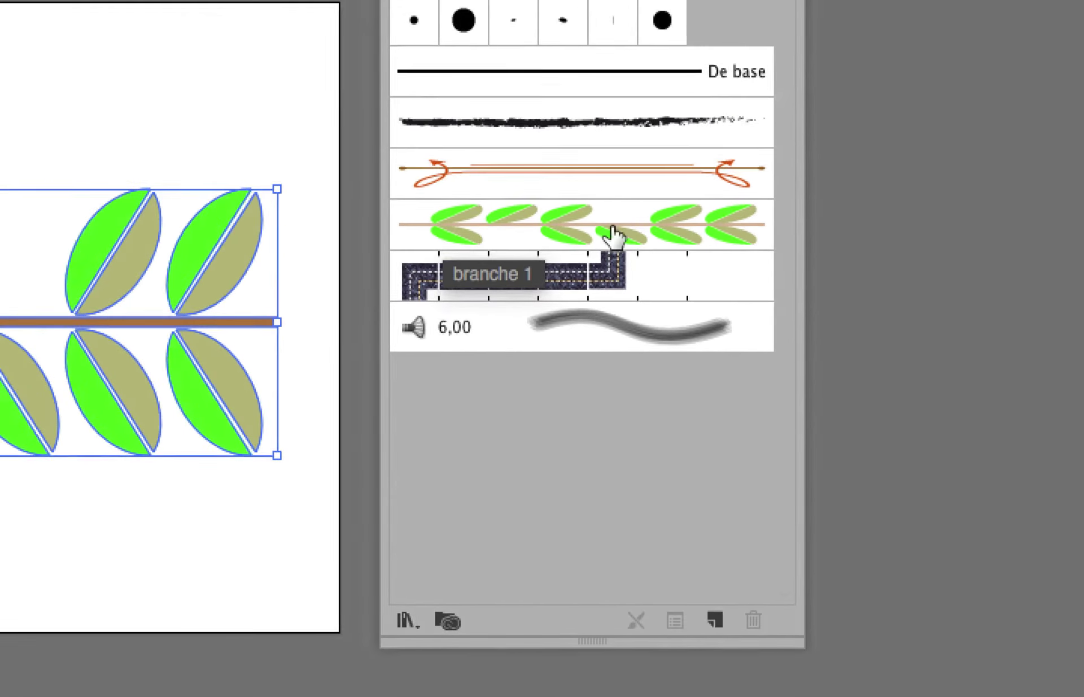
{"action": "left_click", "coordinate": [756, 223]}
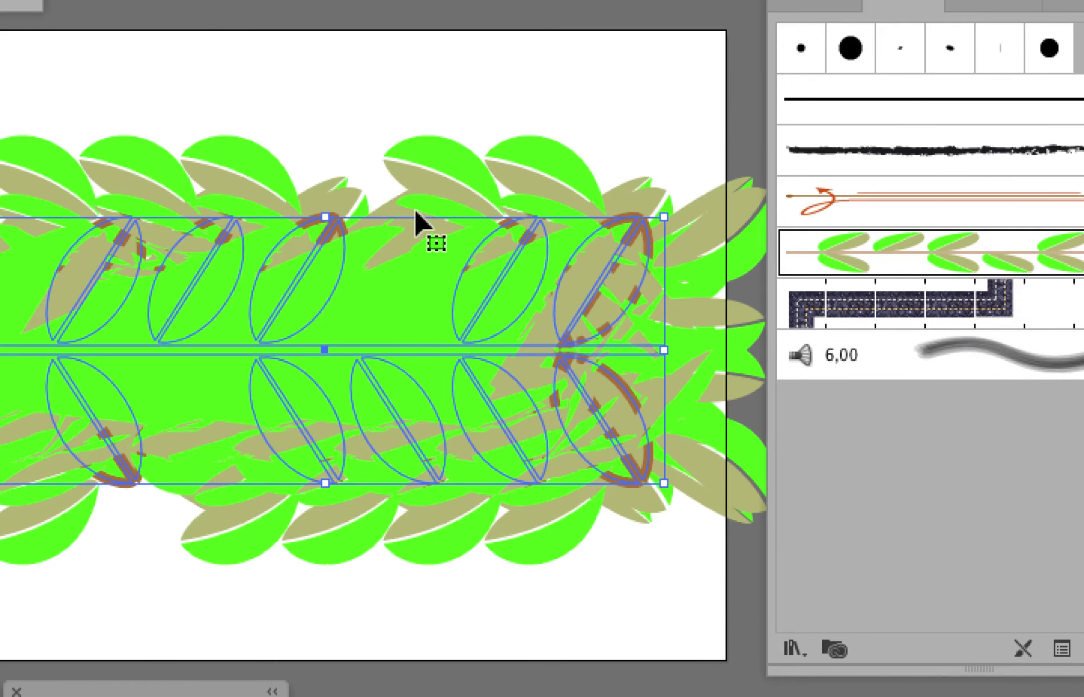
{"action": "key", "text": "ctrl+z"}
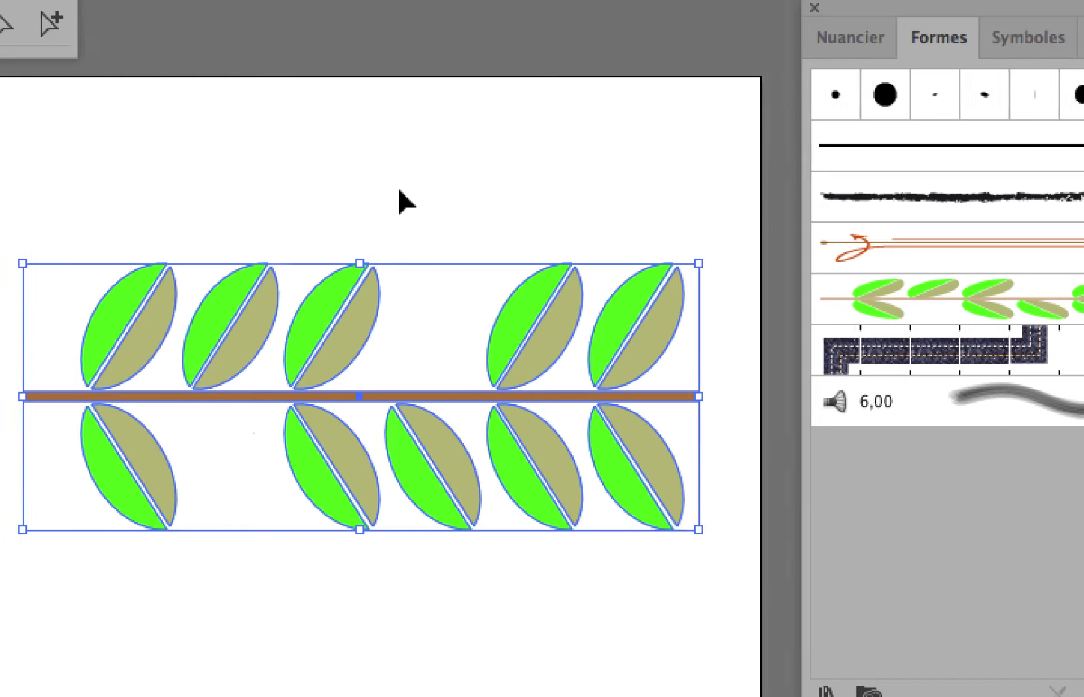
{"action": "mouse_move", "coordinate": [872, 9]}
{"action": "left_mouse_down"}
{"action": "mouse_move", "coordinate": [721, 180]}
{"action": "mouse_move", "coordinate": [644, 131]}
{"action": "left_mouse_up"}
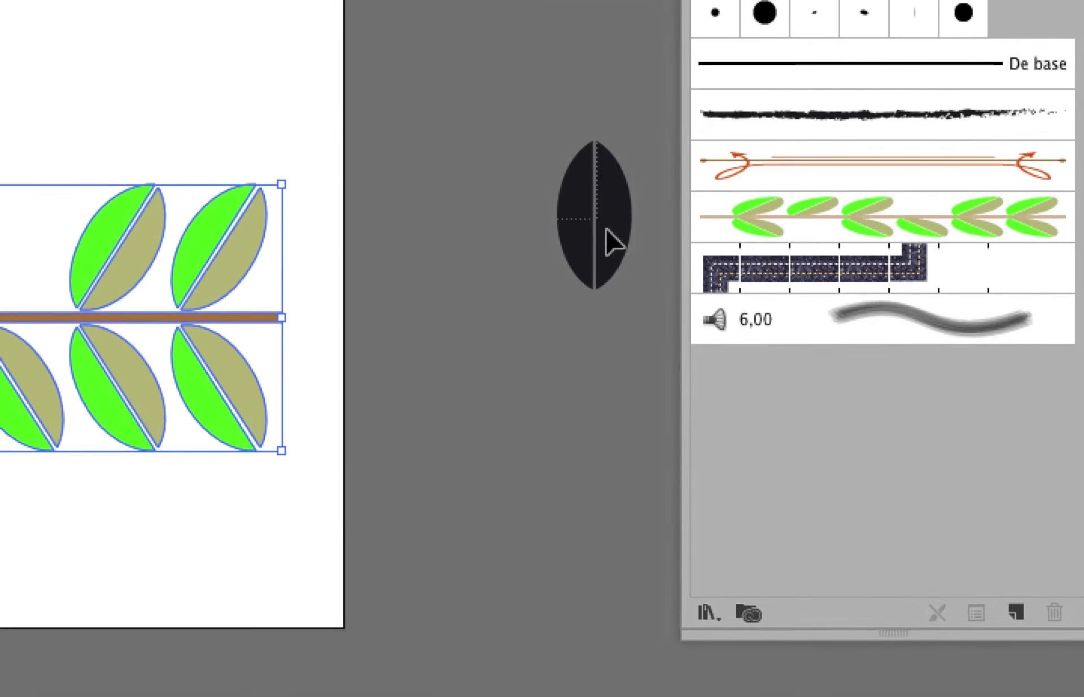
{"action": "left_click", "coordinate": [712, 319]}
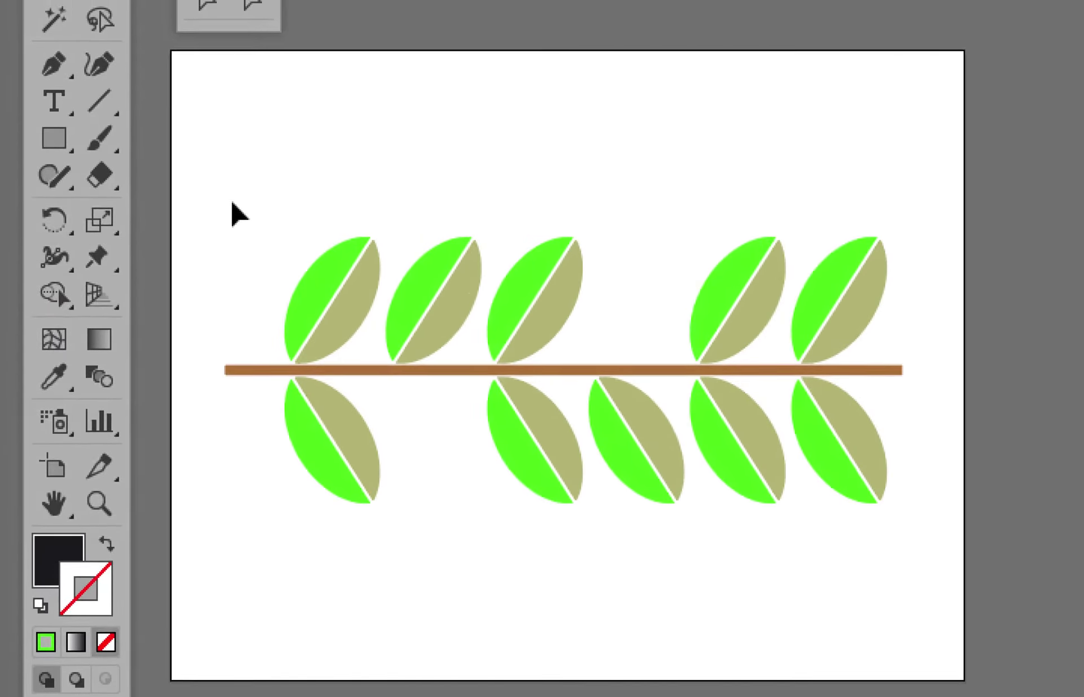
Delete everything on the artboard and pick the branche 1 brush with the Paintbrush tool
{"action": "key", "text": "ctrl+a"}
{"action": "key", "text": "Delete"}
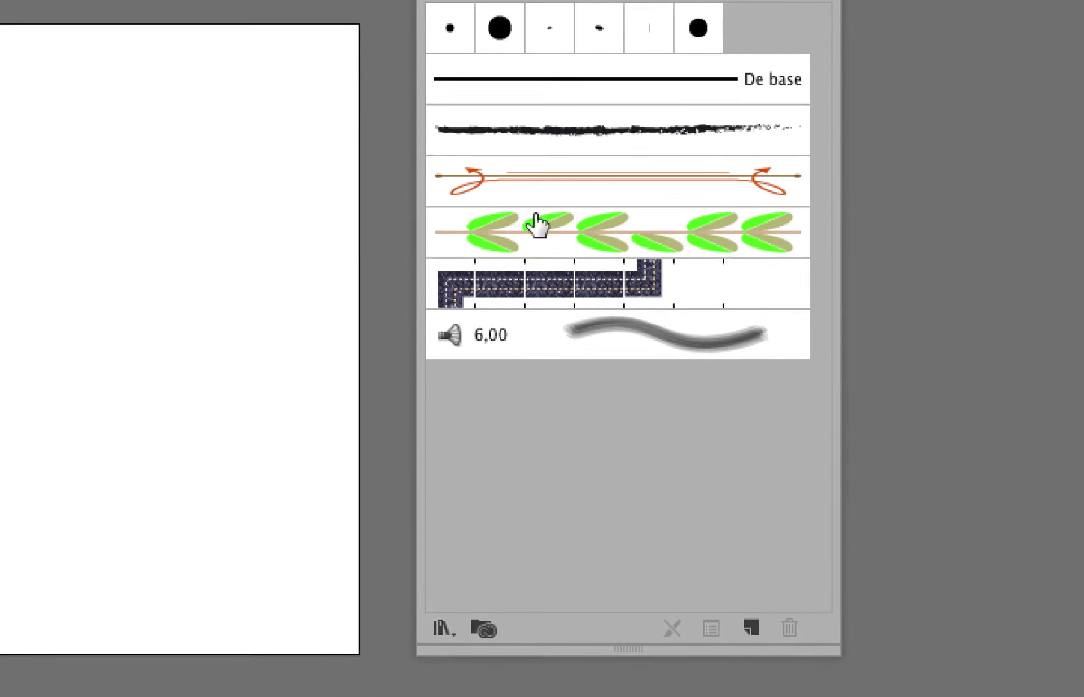
{"action": "left_click", "coordinate": [539, 229]}
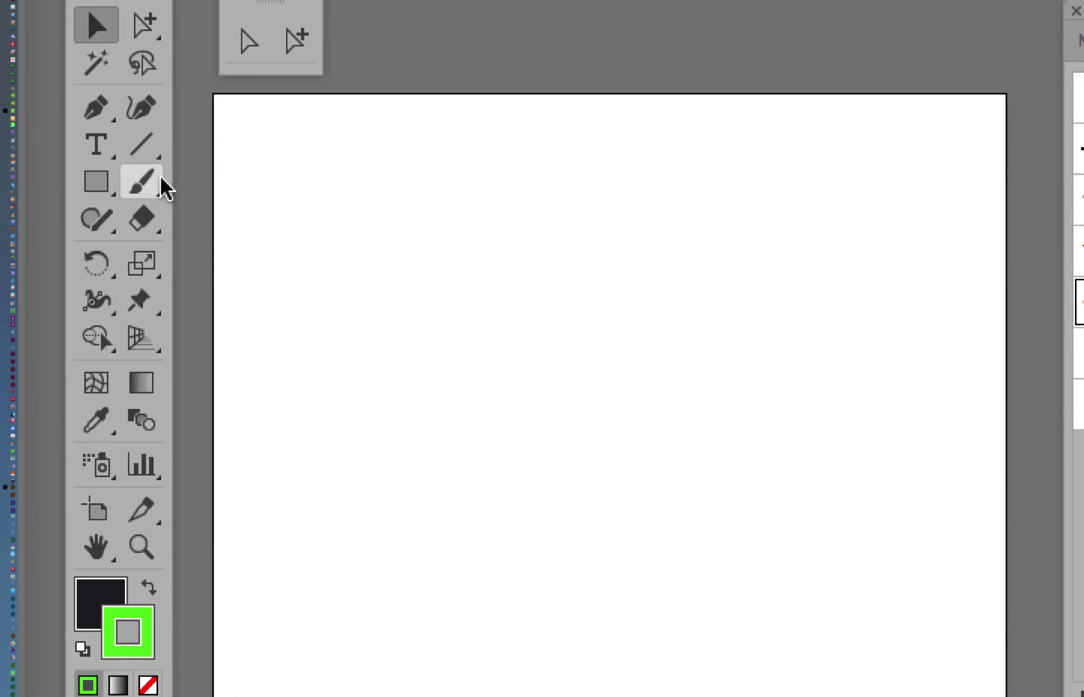
{"action": "left_click", "coordinate": [153, 167]}
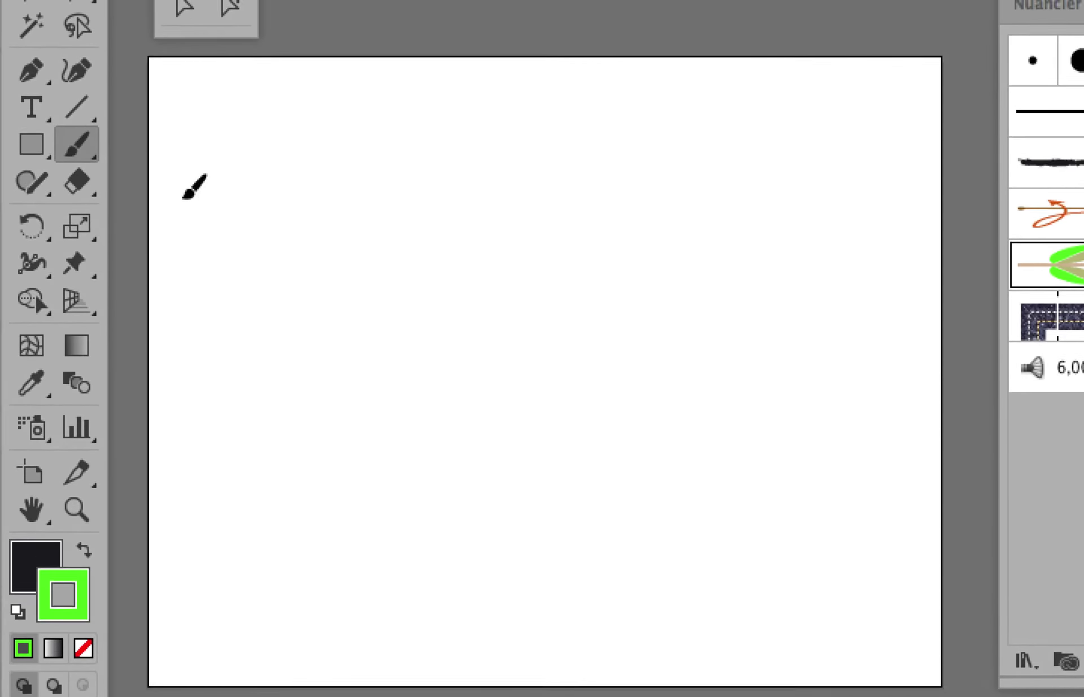
Paint a straight leafy branch across the artboard and a wavy one below it
{"action": "left_click_drag", "start_coordinate": [193, 187], "coordinate": [791, 186]}
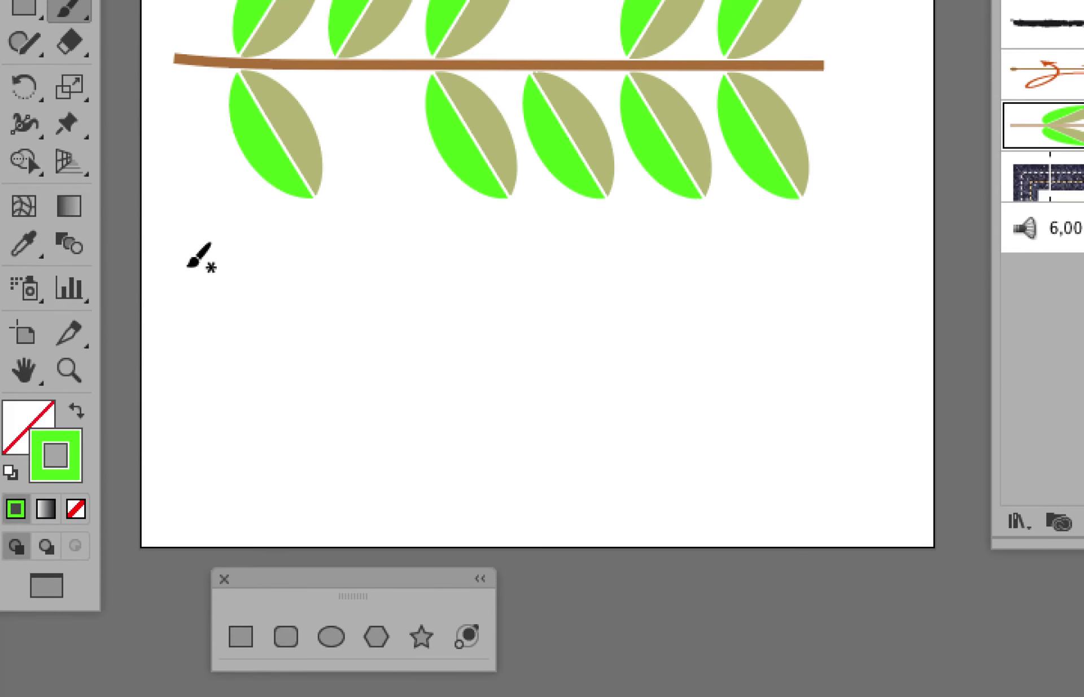
{"action": "left_click_drag", "start_coordinate": [188, 265], "coordinate": [672, 319]}
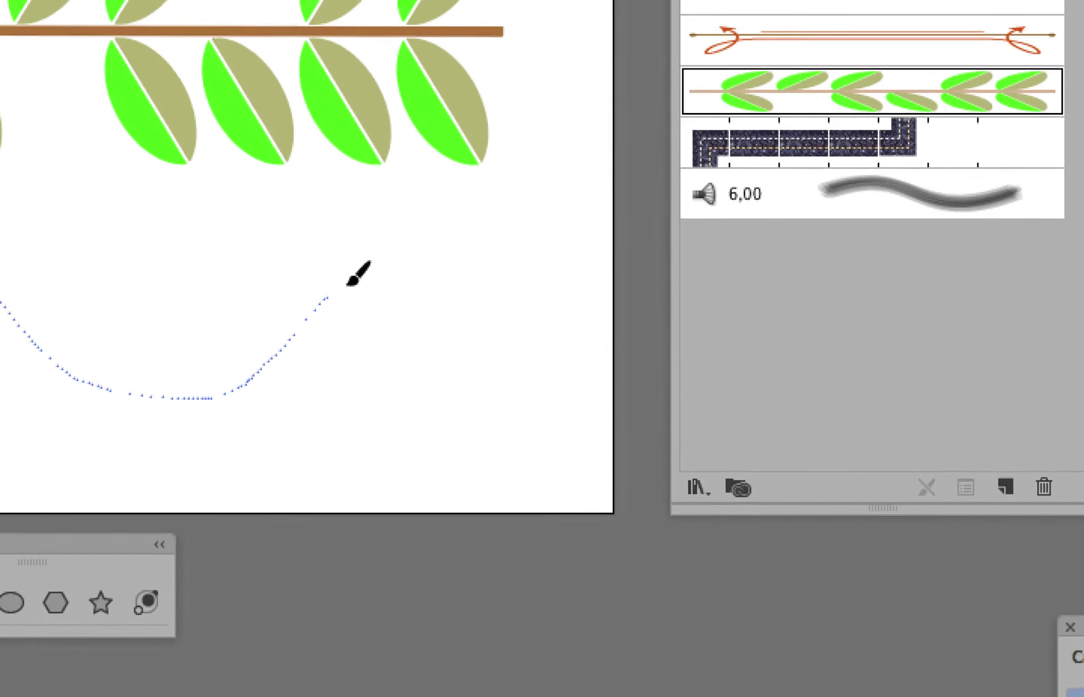
{"action": "left_click_drag", "start_coordinate": [349, 282], "coordinate": [430, 261]}
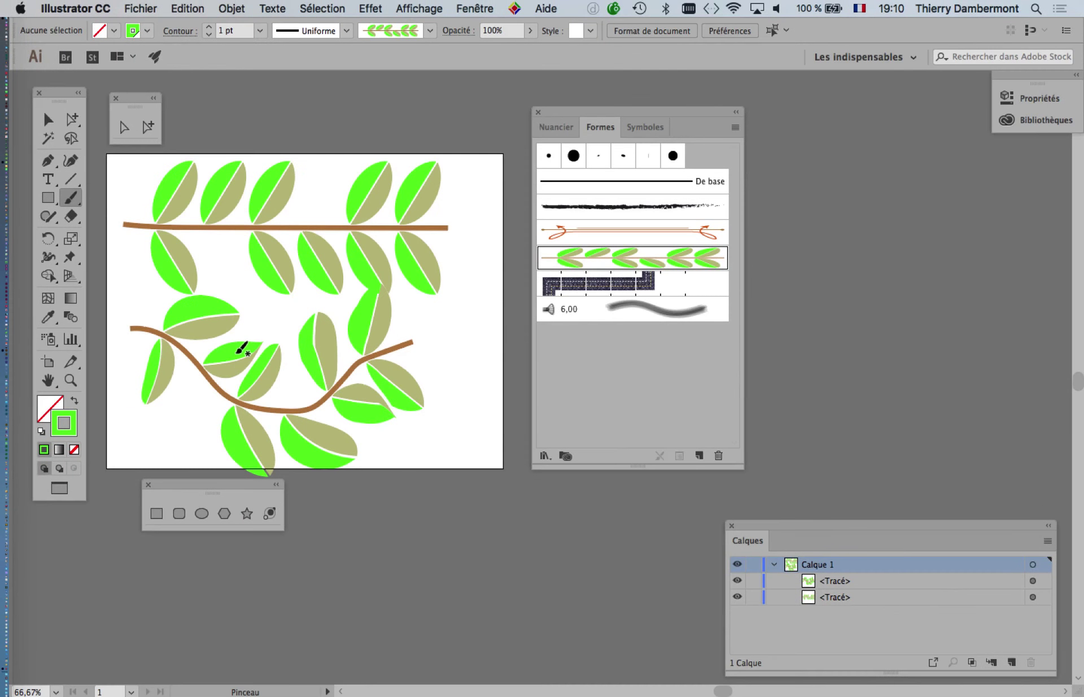
Paint a curving leafy branch beside the artboard and a rising one below it
{"action": "left_click_drag", "start_coordinate": [581, 112], "coordinate": [516, 545]}
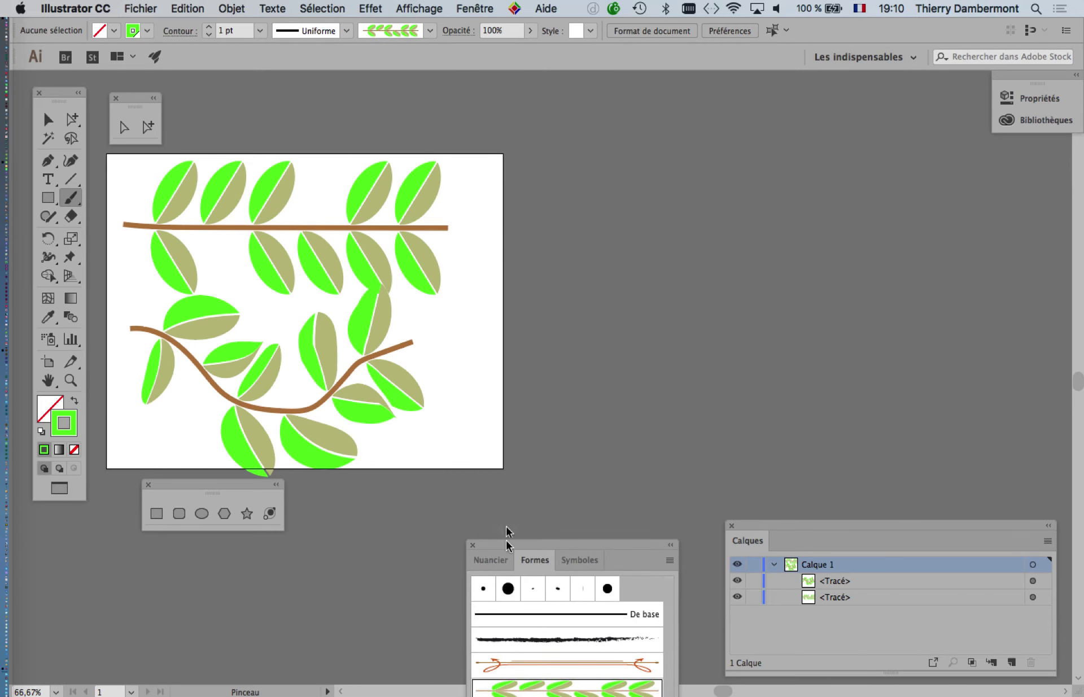
{"action": "left_click_drag", "start_coordinate": [698, 251], "coordinate": [828, 221]}
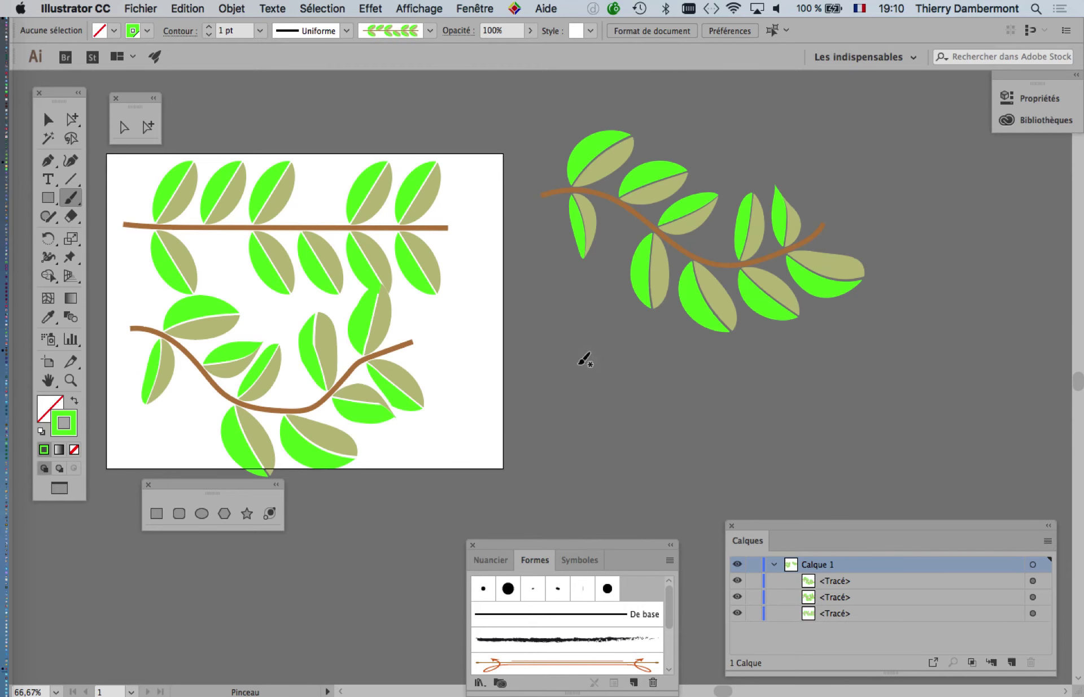
{"action": "left_click_drag", "start_coordinate": [596, 384], "coordinate": [420, 288]}
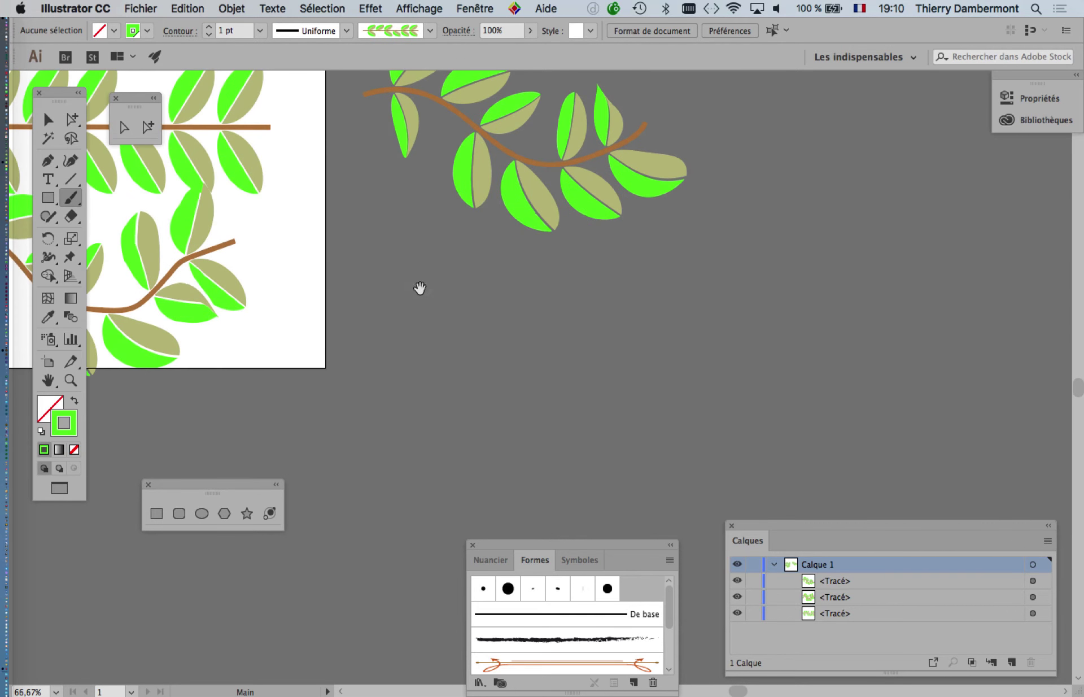
{"action": "left_click_drag", "start_coordinate": [460, 447], "coordinate": [393, 460]}
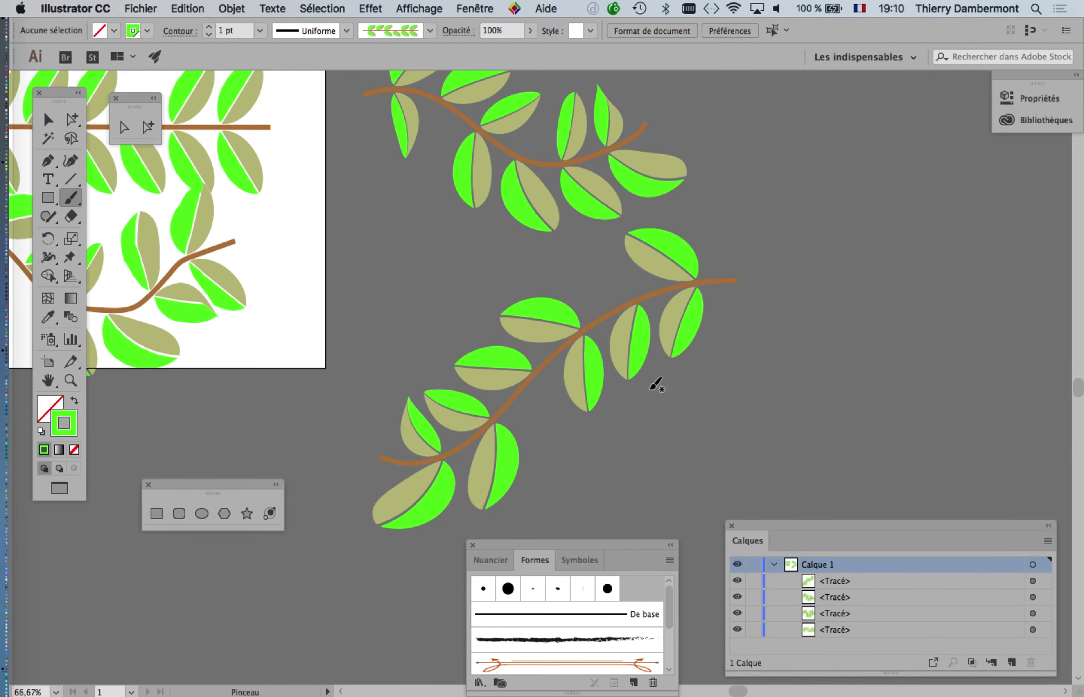
{"action": "mouse_move", "coordinate": [567, 287]}
{"action": "left_mouse_down"}
{"action": "mouse_move", "coordinate": [412, 383]}
{"action": "mouse_move", "coordinate": [850, 374]}
{"action": "left_mouse_up"}
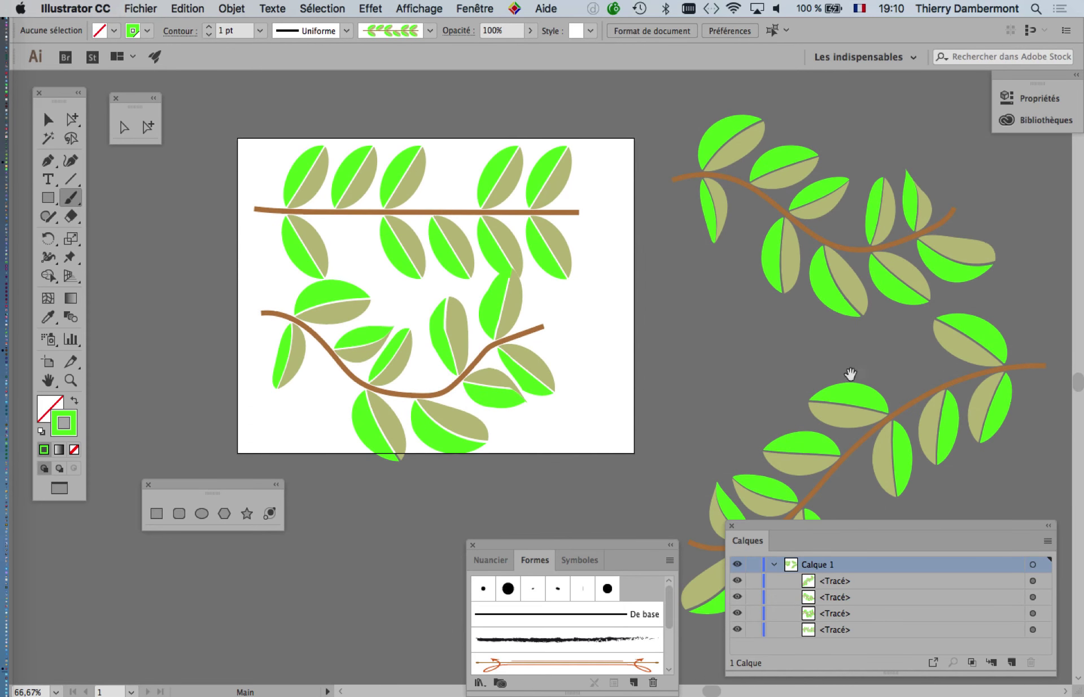
{"action": "left_click_drag", "start_coordinate": [531, 317], "coordinate": [757, 346]}
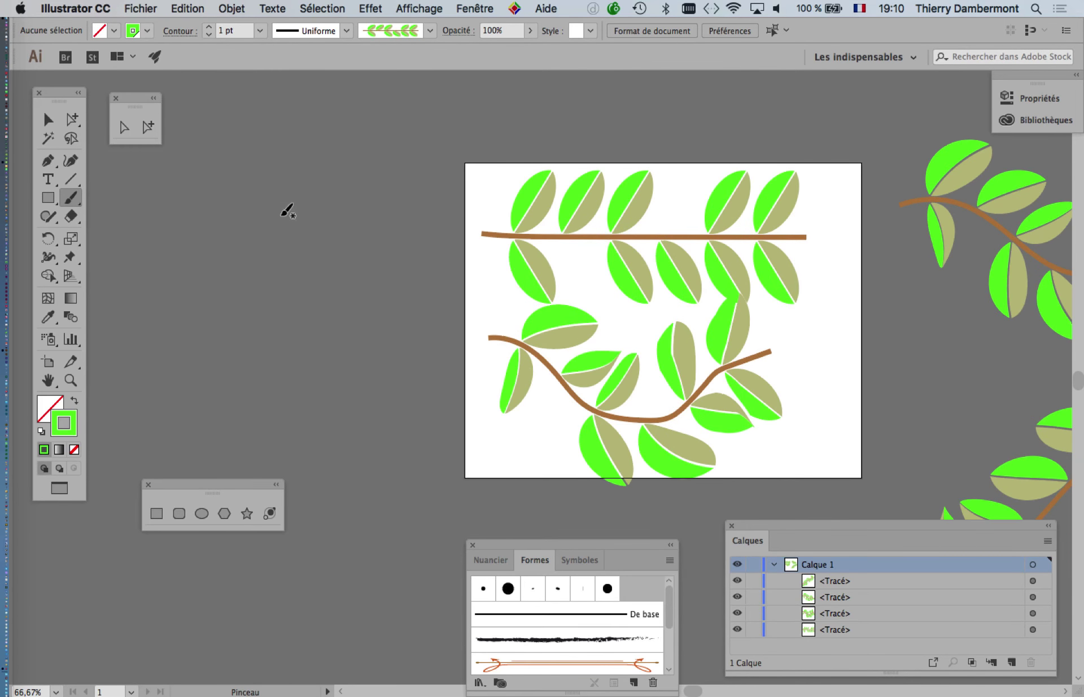
Paint a short squashed branch and a large left-side curve, then reposition the Shapes and Brushes panels
{"action": "left_click_drag", "start_coordinate": [322, 276], "coordinate": [323, 277]}
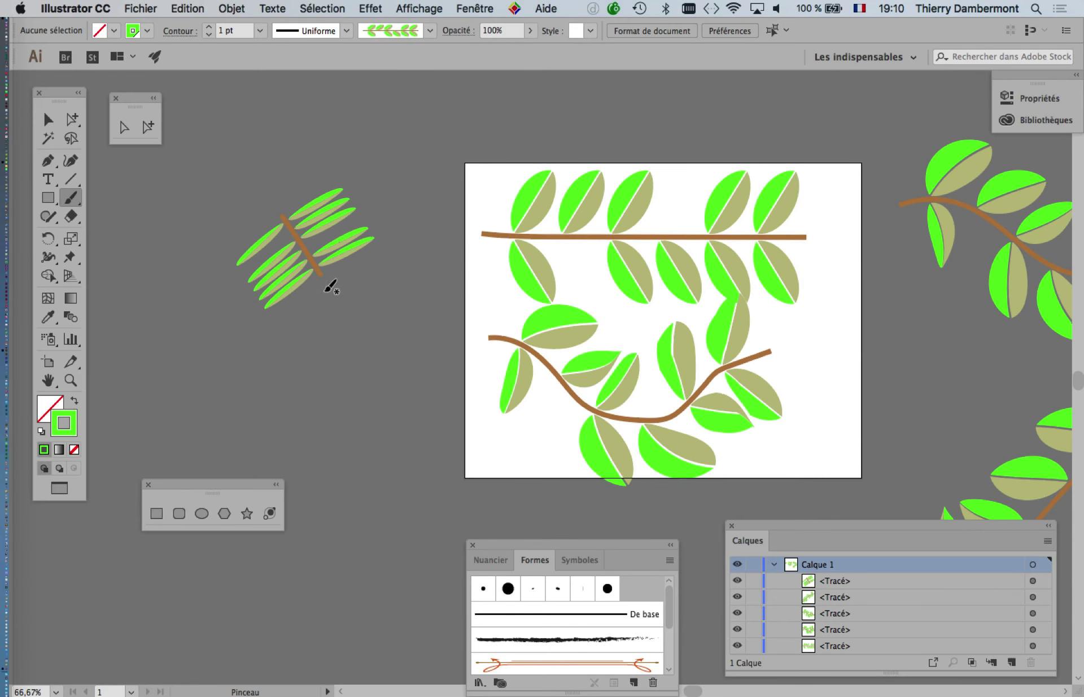
{"action": "scroll", "coordinate": [326, 294], "scroll_direction": "down", "scroll_amount": 1}
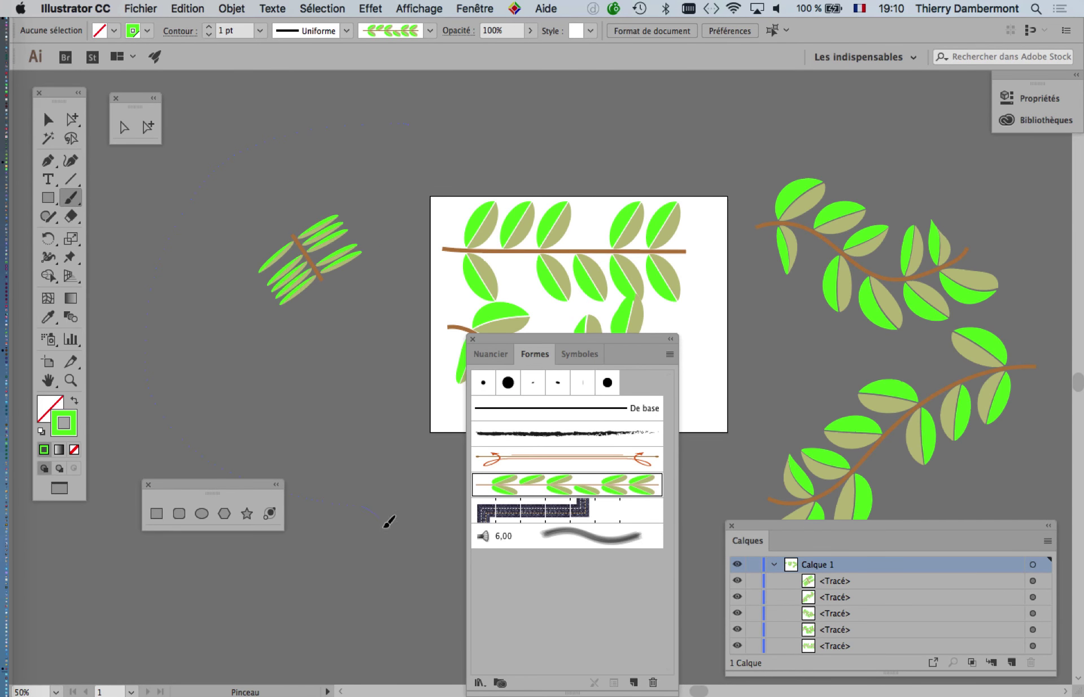
{"action": "left_click_drag", "start_coordinate": [444, 629], "coordinate": [440, 632]}
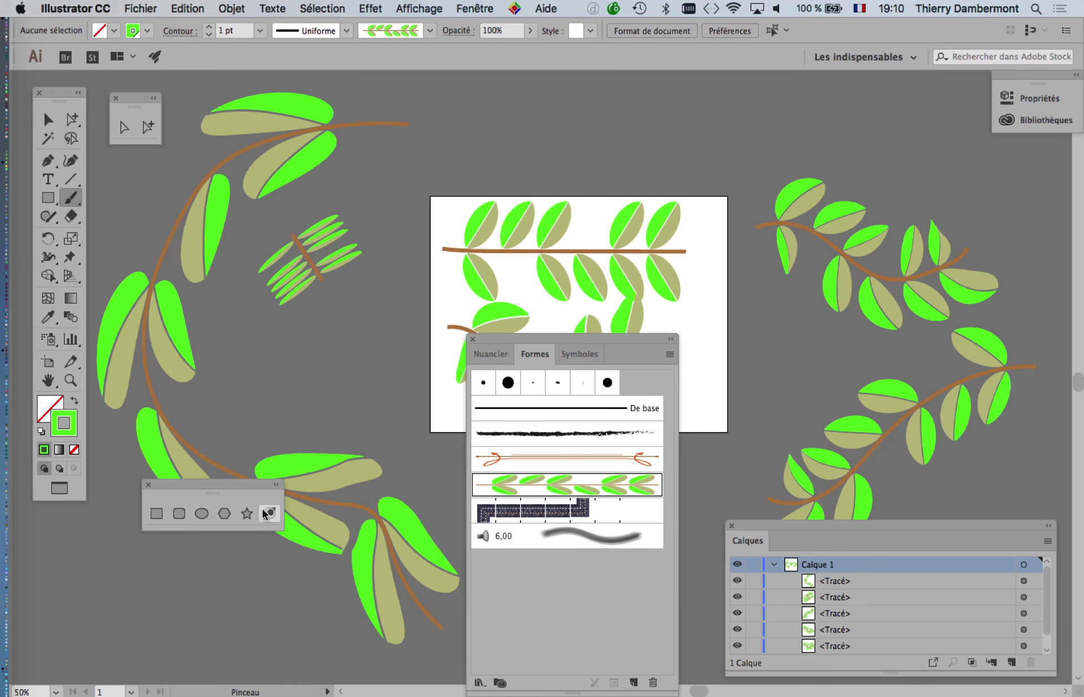
{"action": "left_click_drag", "start_coordinate": [258, 489], "coordinate": [175, 568]}
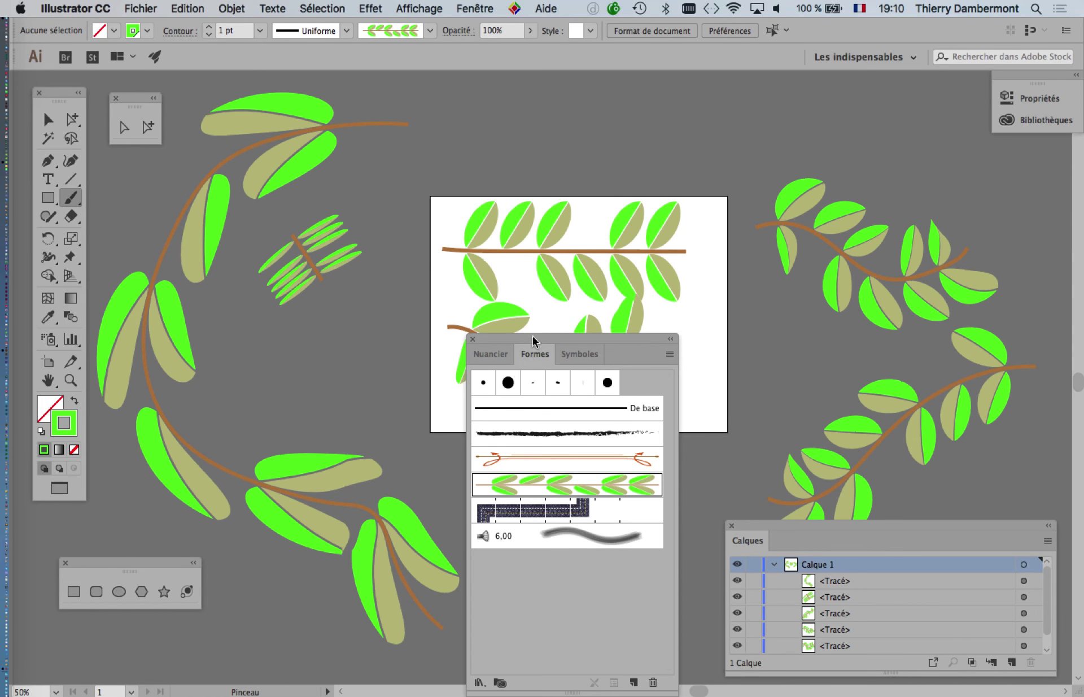
{"action": "left_click_drag", "start_coordinate": [534, 340], "coordinate": [836, 107]}
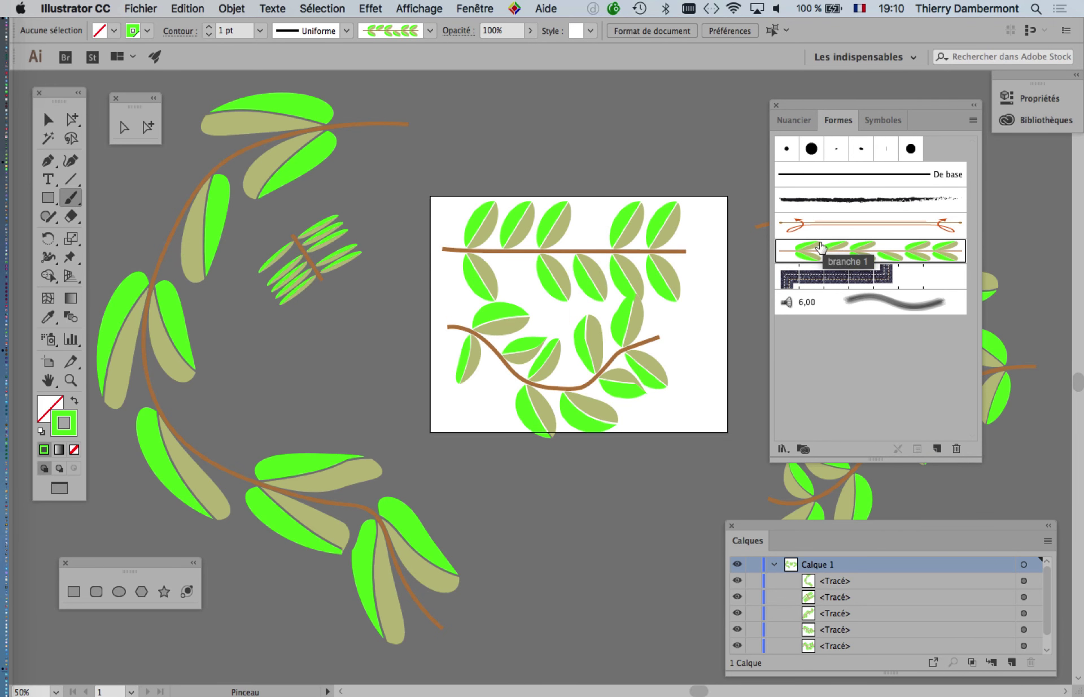